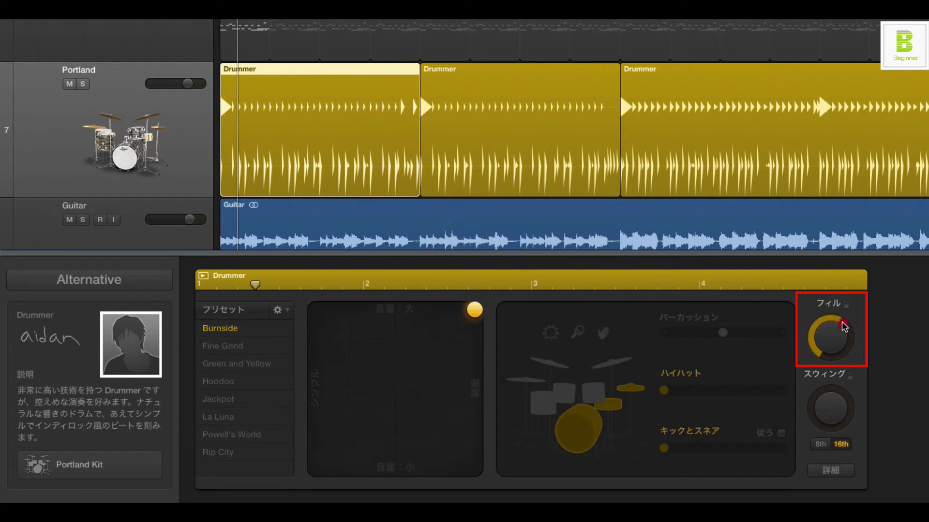
# Lower the fills to zero in the Drummer region that starts at bar 9.
pyautogui.press('space')
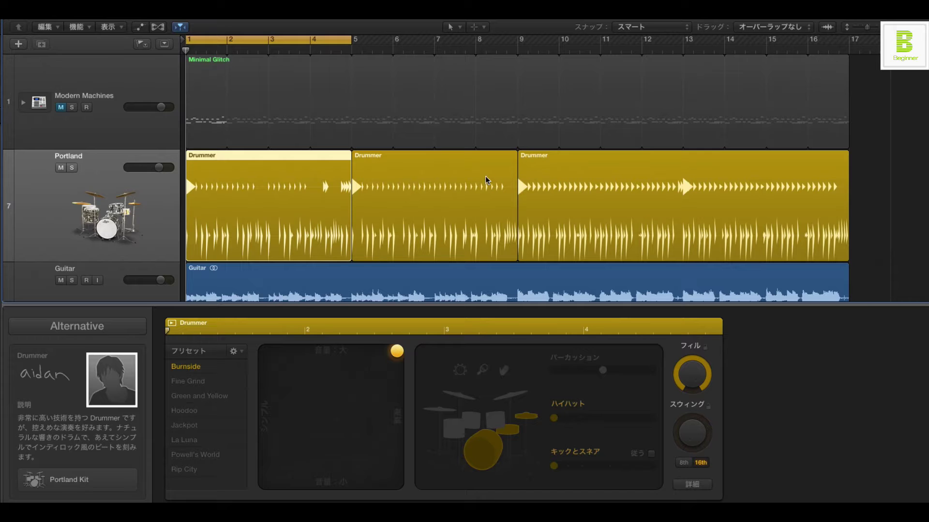
pyautogui.click(629, 237)
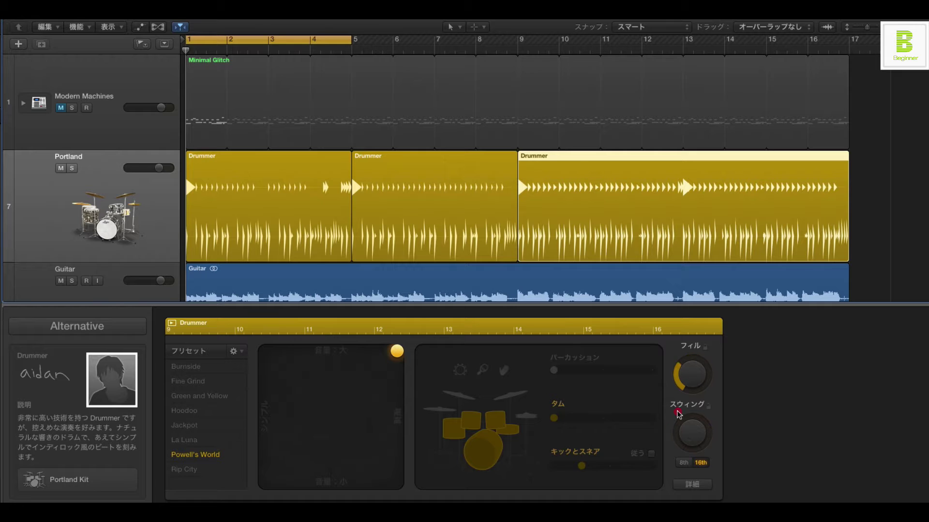
pyautogui.moveTo(679, 414); pyautogui.dragTo(643, 500)
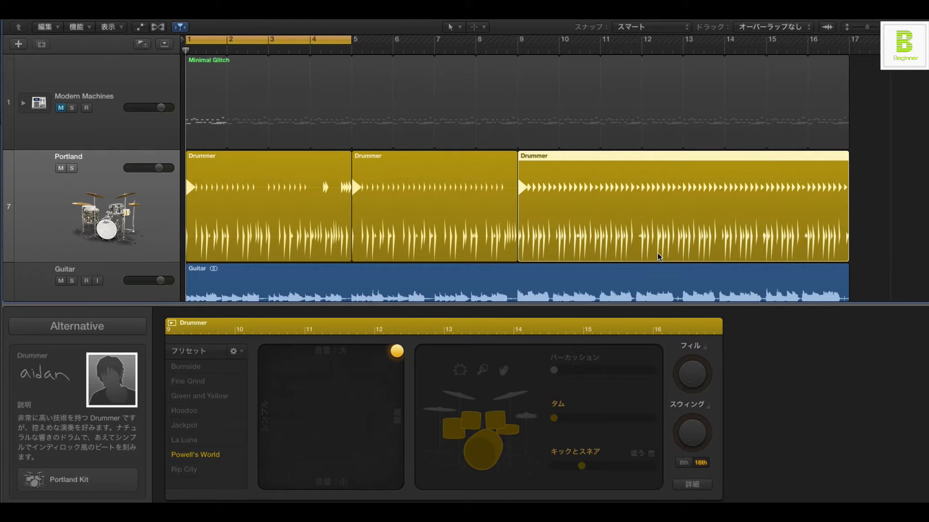
# Join the two Drummer regions spanning bars 1 to 8 into one with the Glue tool.
pyautogui.click(269, 204)
pyautogui.keyDown('shift'); pyautogui.click(385, 203); pyautogui.keyUp('shift')
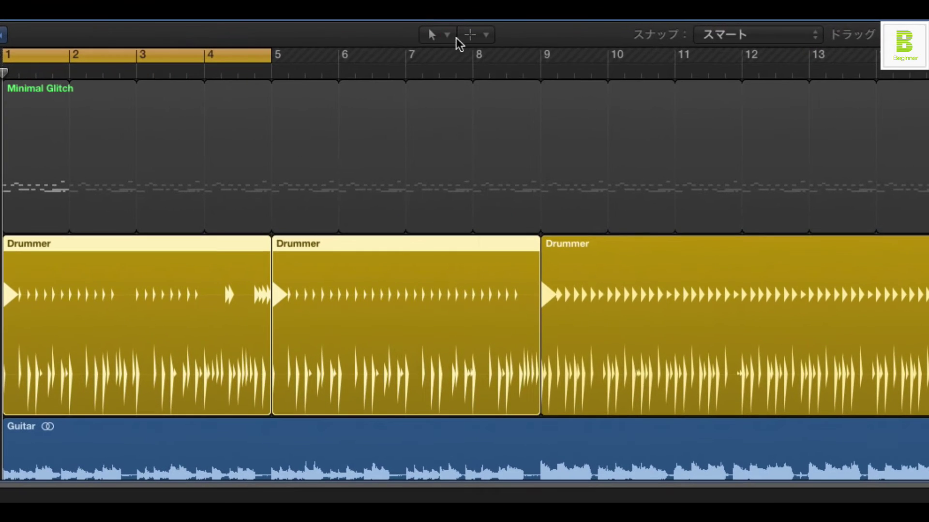
pyautogui.click(456, 39)
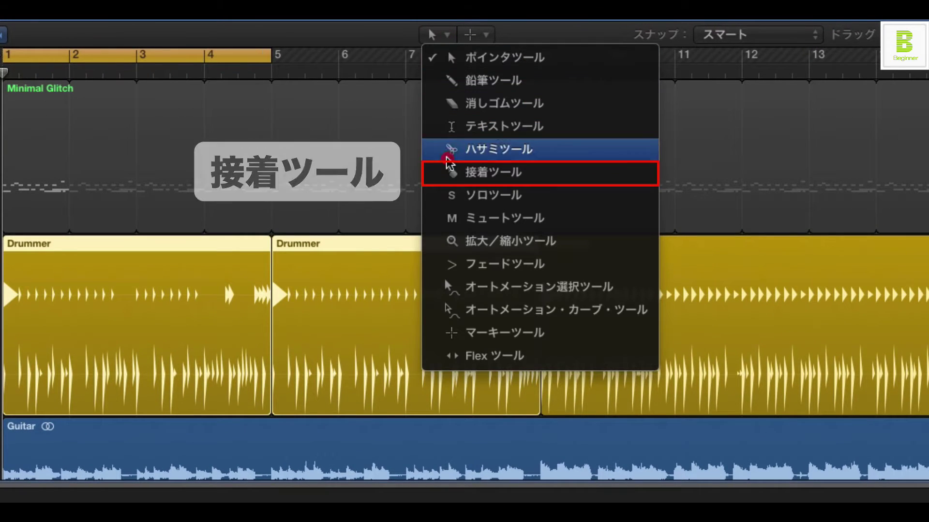
pyautogui.click(448, 170)
pyautogui.click(403, 315)
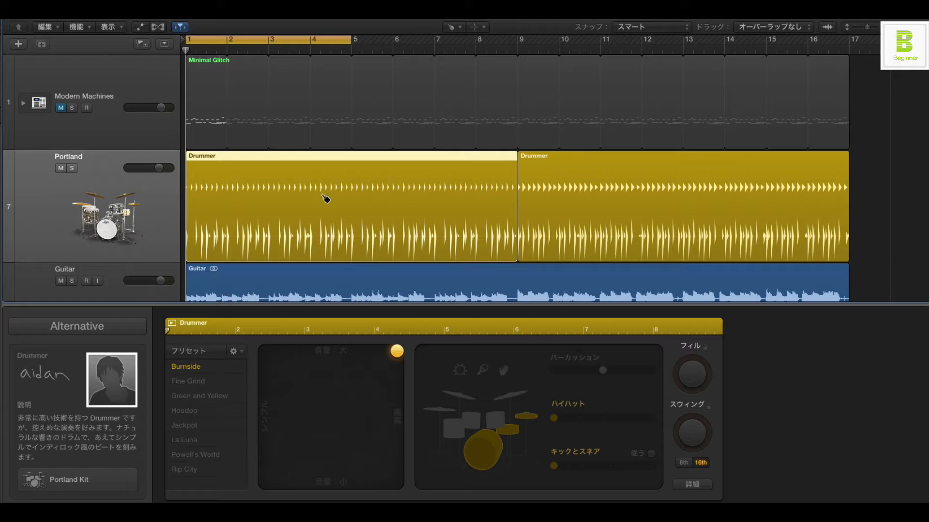
# Split the joined Drummer region at bar 8 with the Scissors tool and raise the one-bar region's fills to maximum.
pyautogui.click(491, 53)
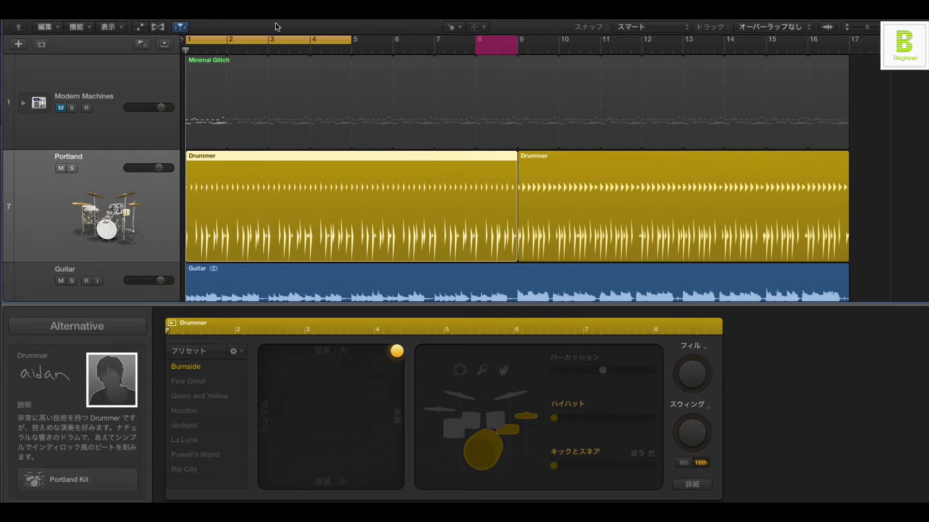
pyautogui.click(452, 26)
pyautogui.click(457, 95)
pyautogui.click(476, 194)
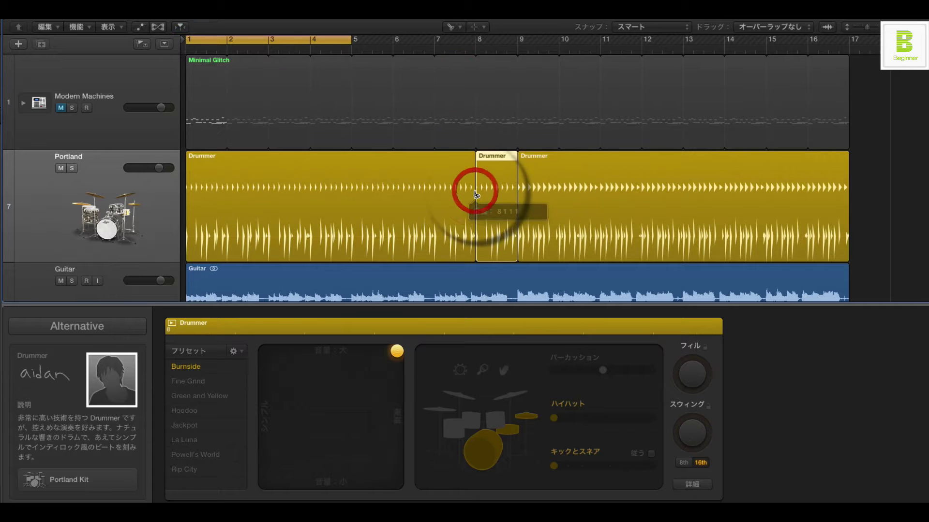
pyautogui.press('Escape')
pyautogui.press('Escape')
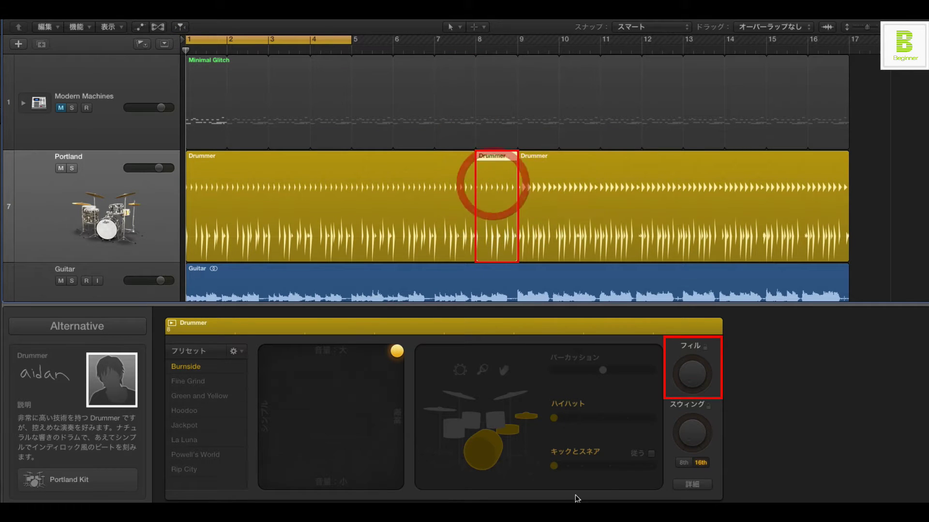
pyautogui.moveTo(692, 374); pyautogui.dragTo(701, 149)
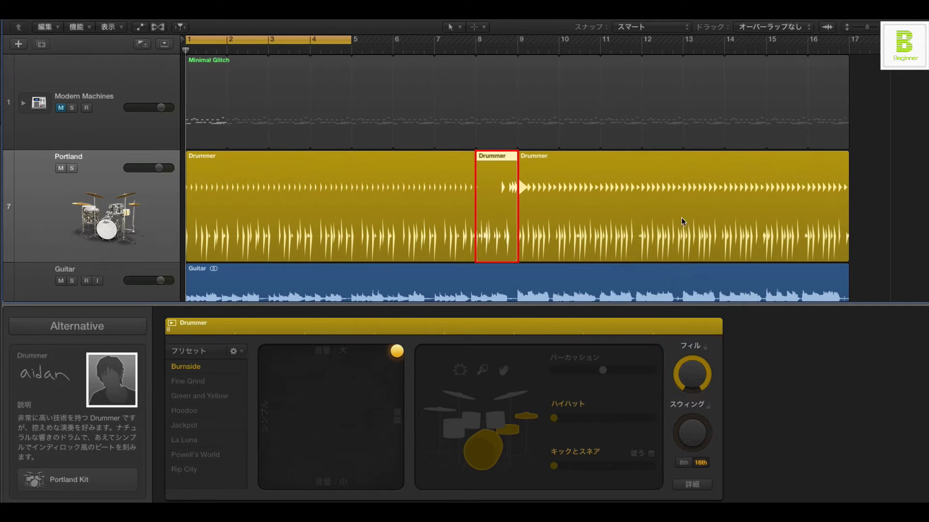
pyautogui.doubleClick(423, 48)
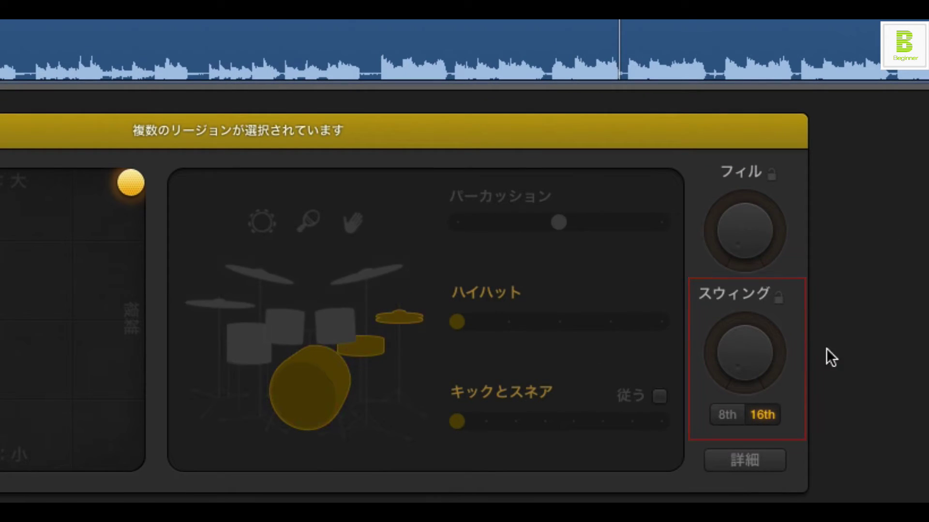
# Solo the Portland drum track and compare 8th and 16th swing, leaving a slight 16th-note swing on all selected Drummer regions.
pyautogui.click(727, 416)
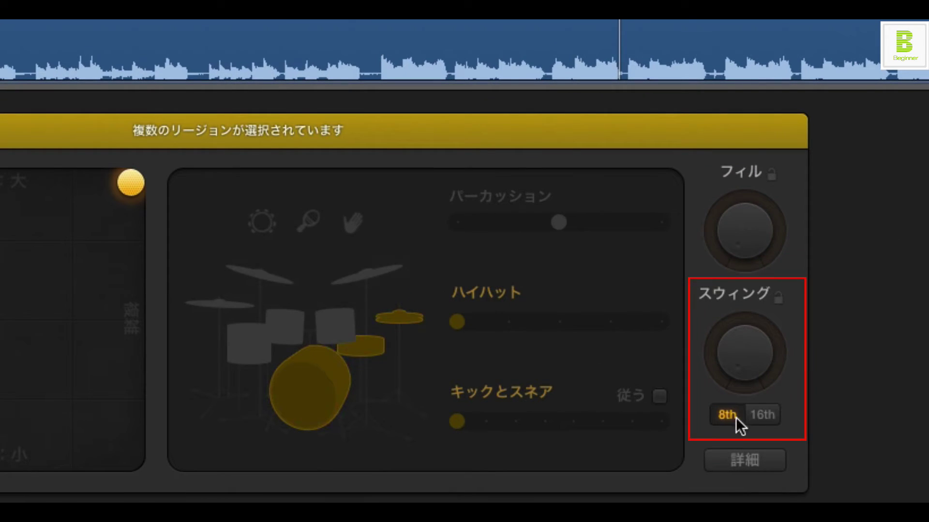
pyautogui.click(762, 415)
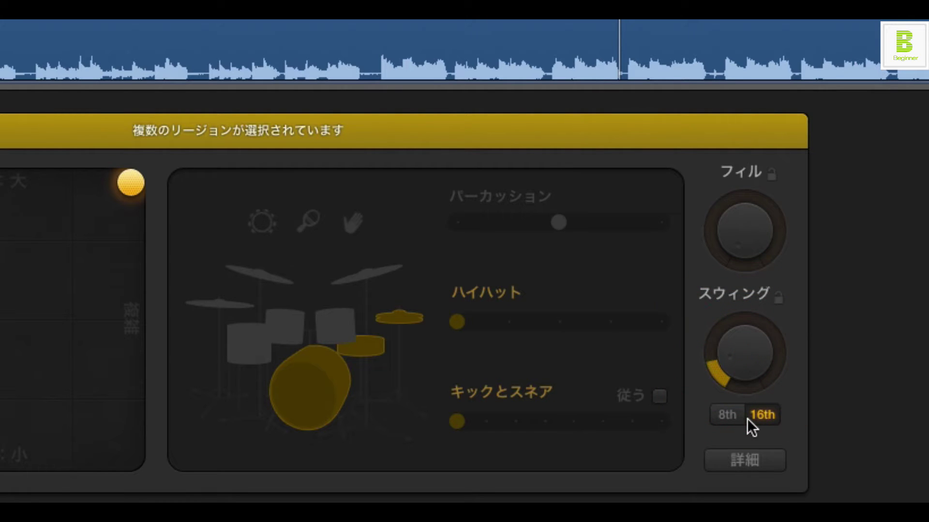
pyautogui.moveTo(745, 373); pyautogui.dragTo(752, 222)
pyautogui.click(753, 34)
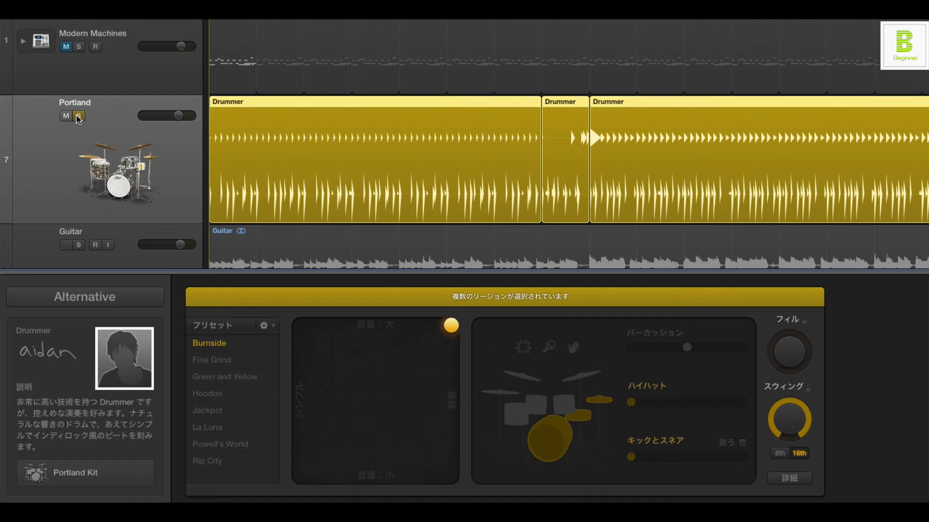
pyautogui.click(78, 116)
pyautogui.moveTo(799, 417); pyautogui.dragTo(800, 430)
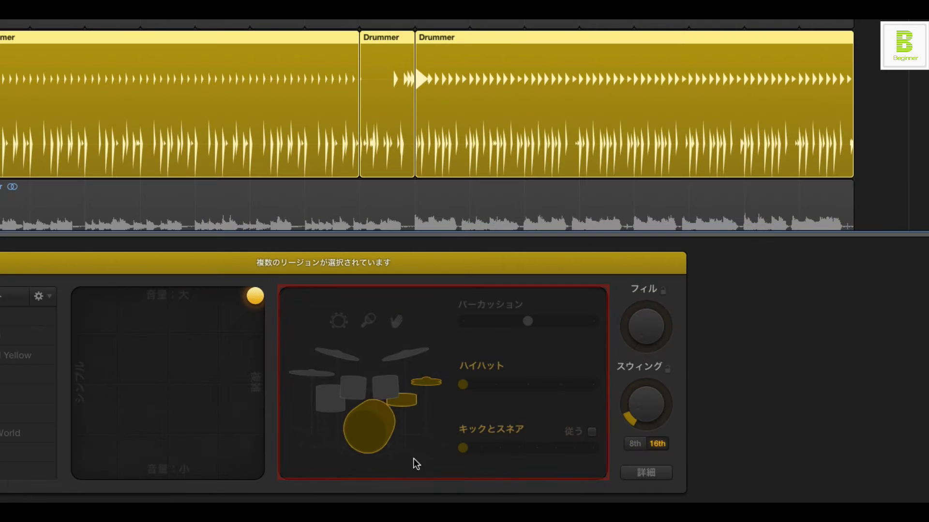
# Switch the Drummer region from bar 9 from toms to hi-hat and set the hi-hat variation to 5.
pyautogui.click(809, 60)
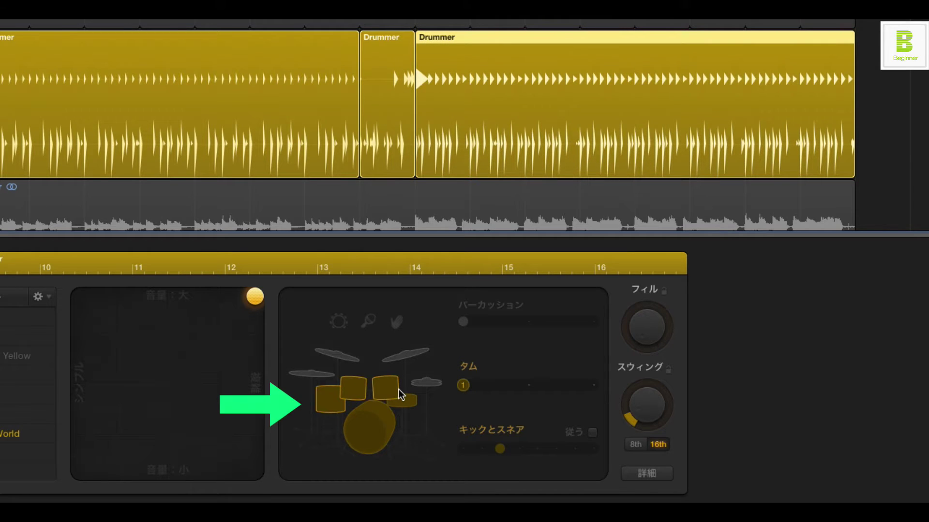
pyautogui.click(426, 385)
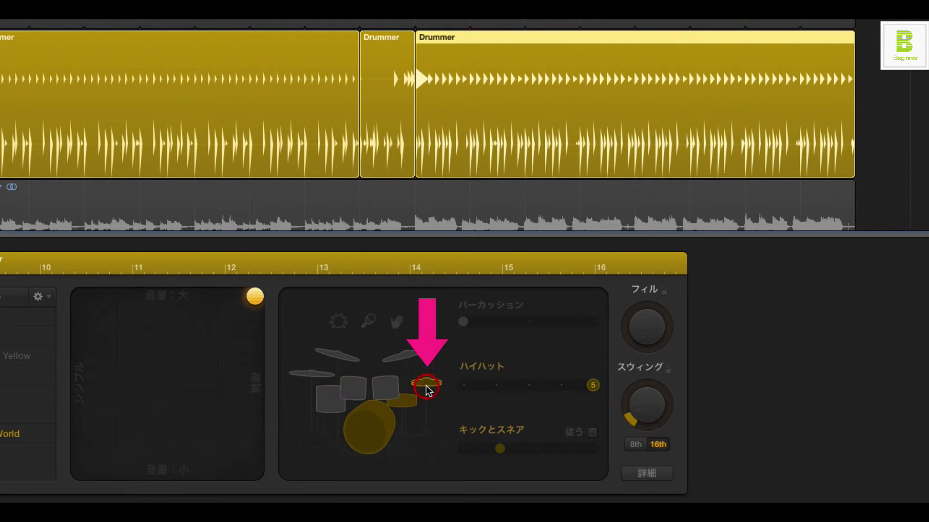
pyautogui.click(571, 385)
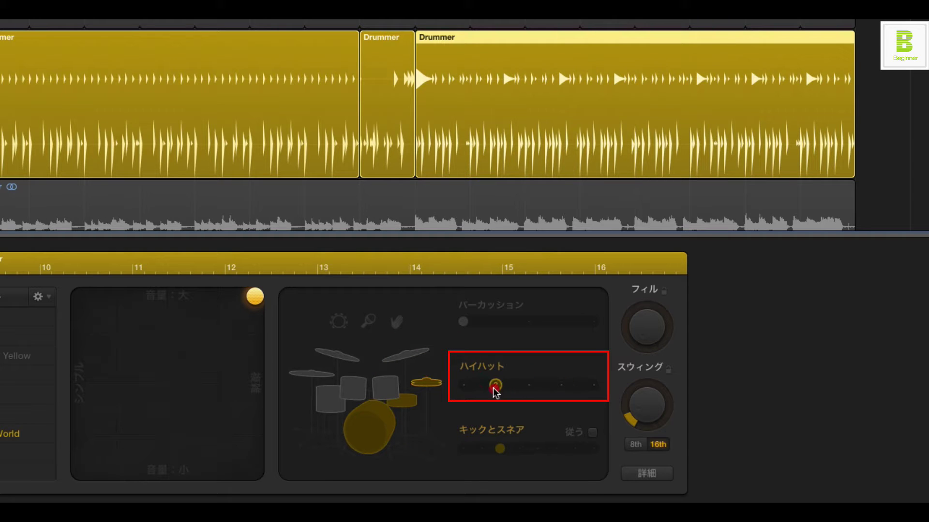
pyautogui.click(591, 385)
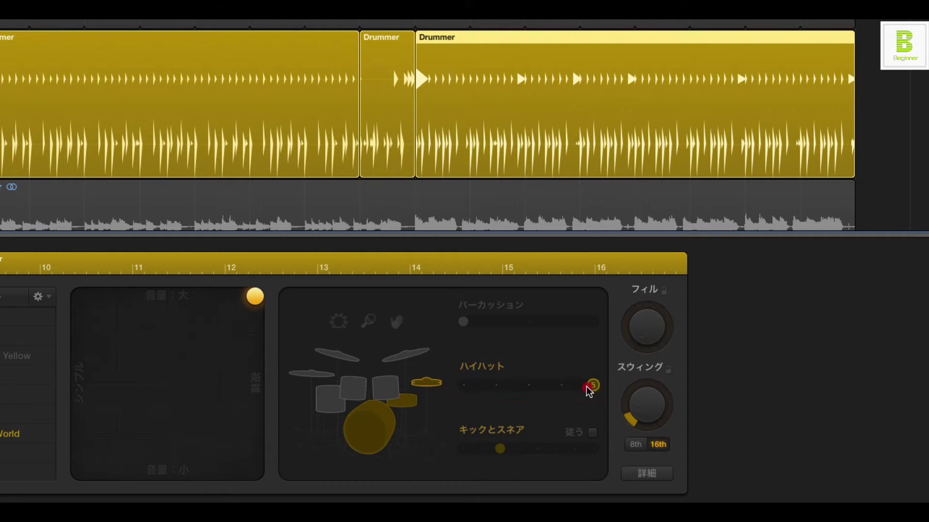
# Select the first Drummer region, turn off solo on the drum track and play the arrangement with the guitar.
pyautogui.click(323, 128)
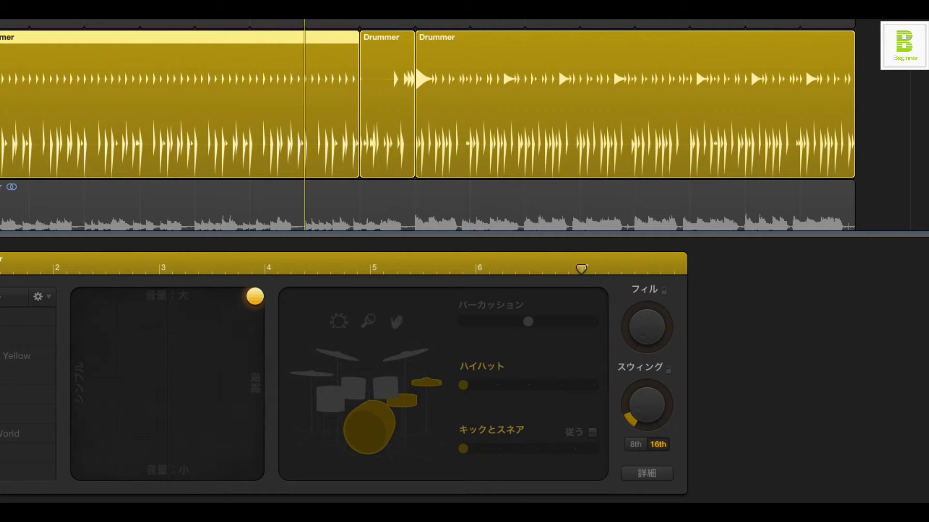
pyautogui.press('s')
pyautogui.press('space')
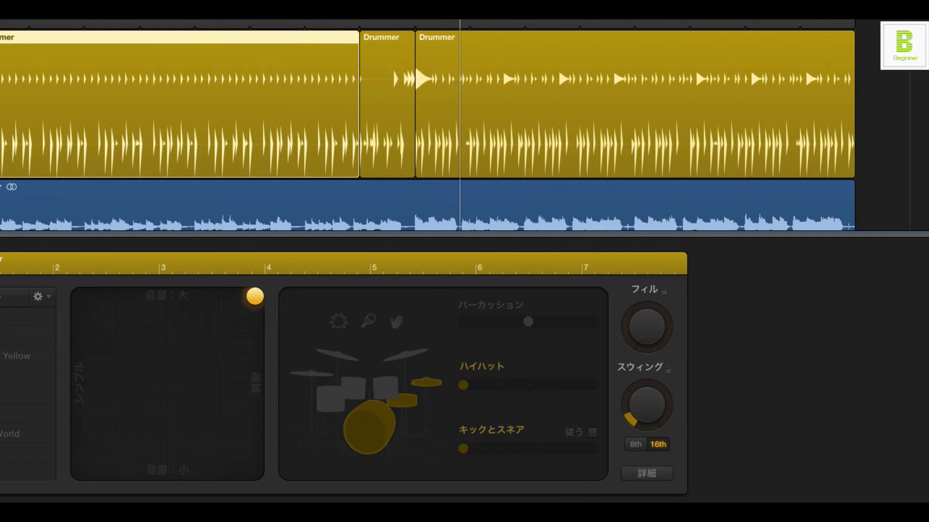
pyautogui.hscroll(2, 566, 94)
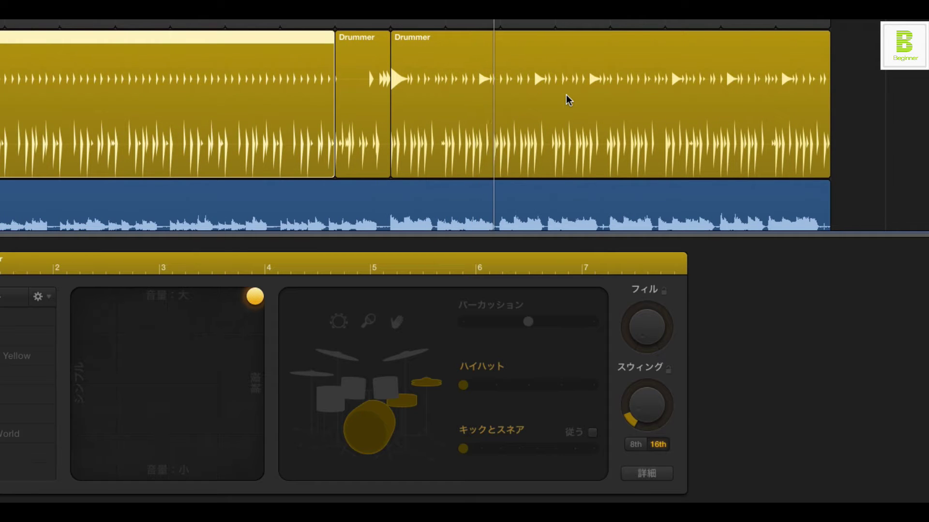
# Try the cymbals at their highest and lowest variations in the Drummer region from bar 9, and return to the hi-hat at 5.
pyautogui.click(559, 99)
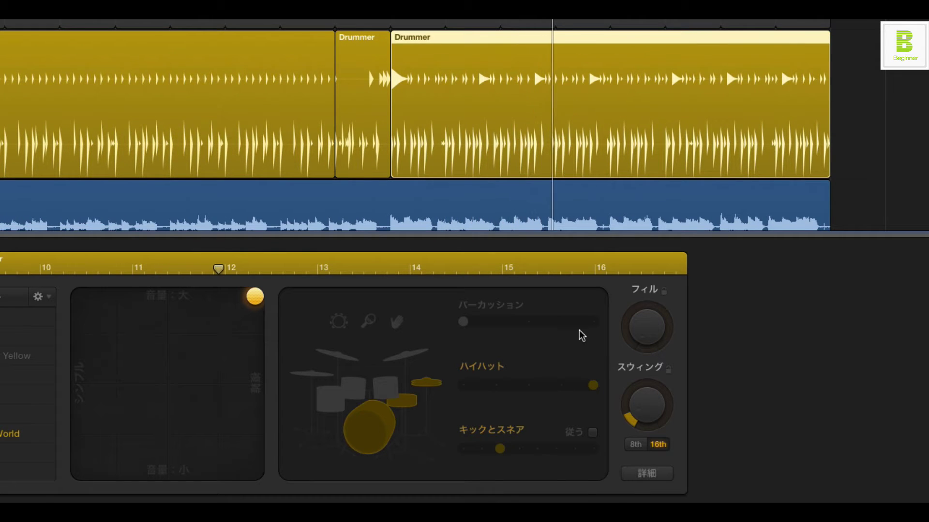
pyautogui.click(403, 353)
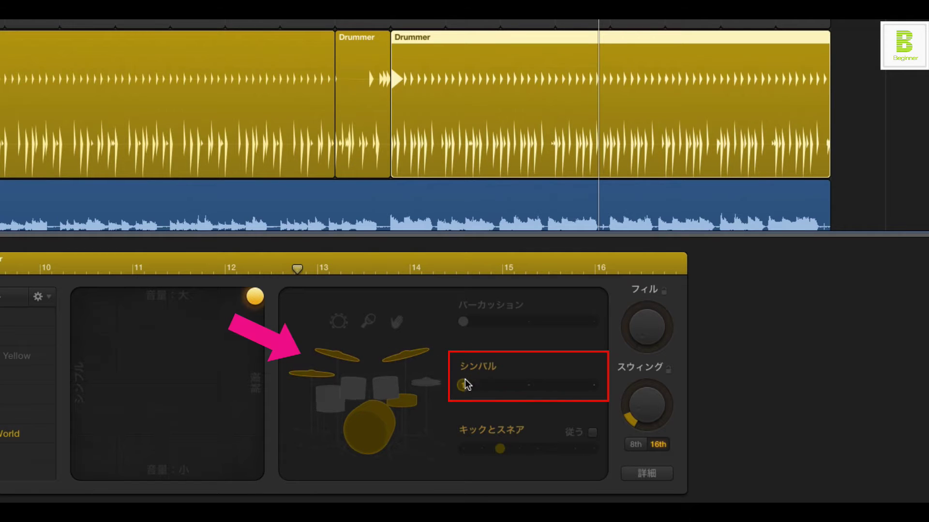
pyautogui.moveTo(464, 385); pyautogui.dragTo(593, 385)
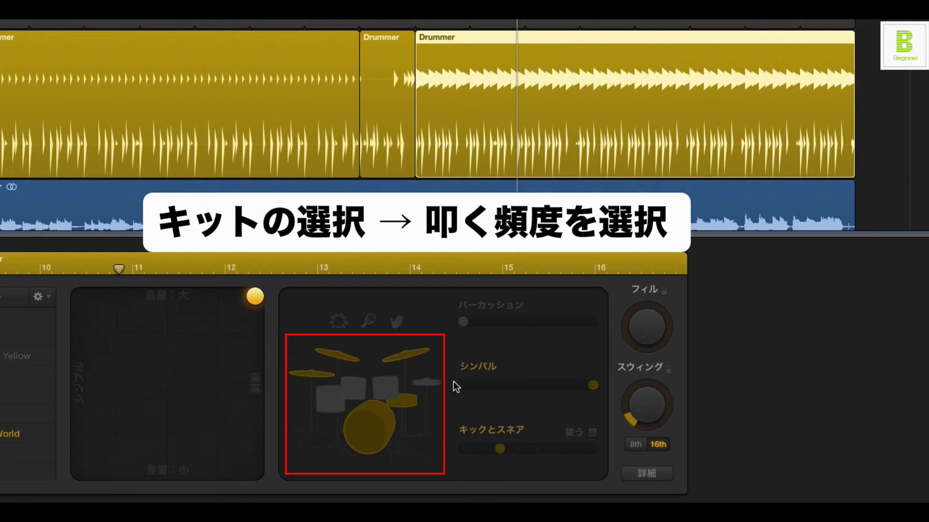
pyautogui.moveTo(591, 387); pyautogui.dragTo(481, 388)
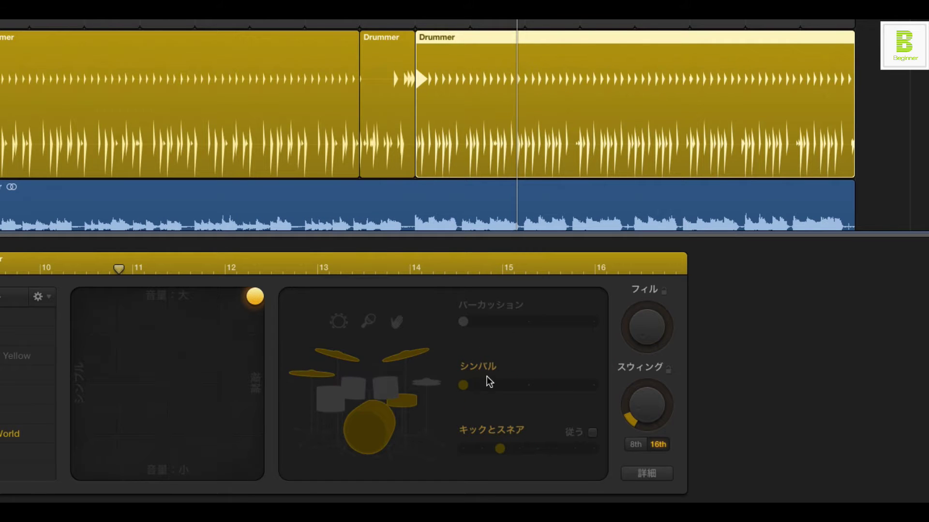
pyautogui.click(428, 383)
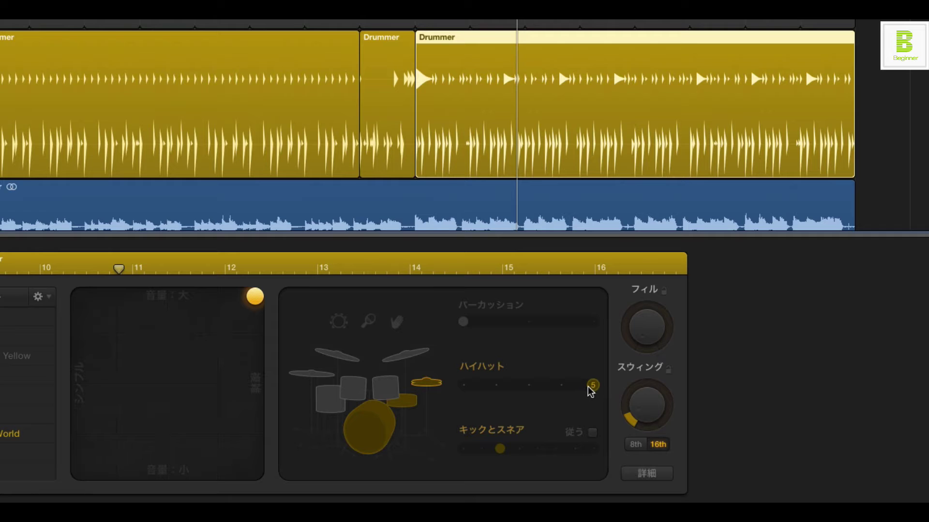
# Try the tambourine, switch to handclaps in the Drummer region from bar 9, and adjust the percussion variation.
pyautogui.click(345, 321)
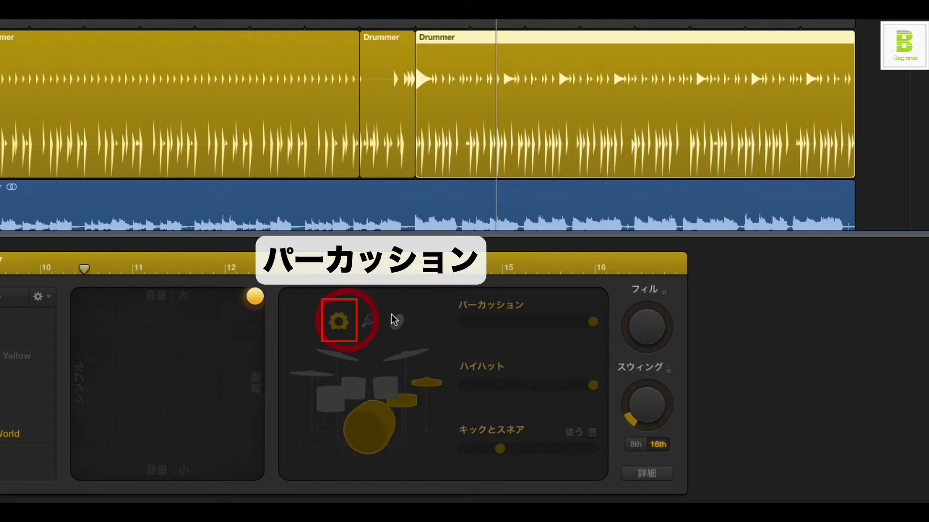
pyautogui.click(396, 320)
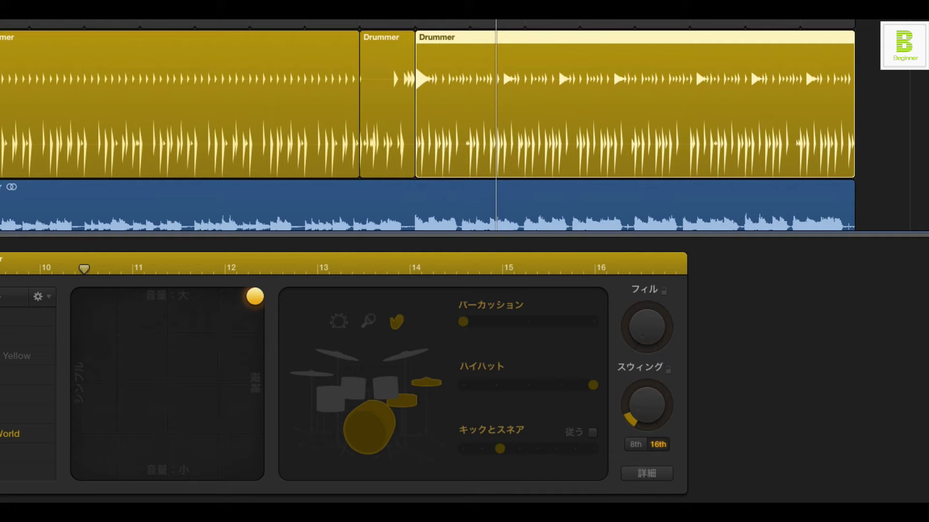
pyautogui.click(482, 325)
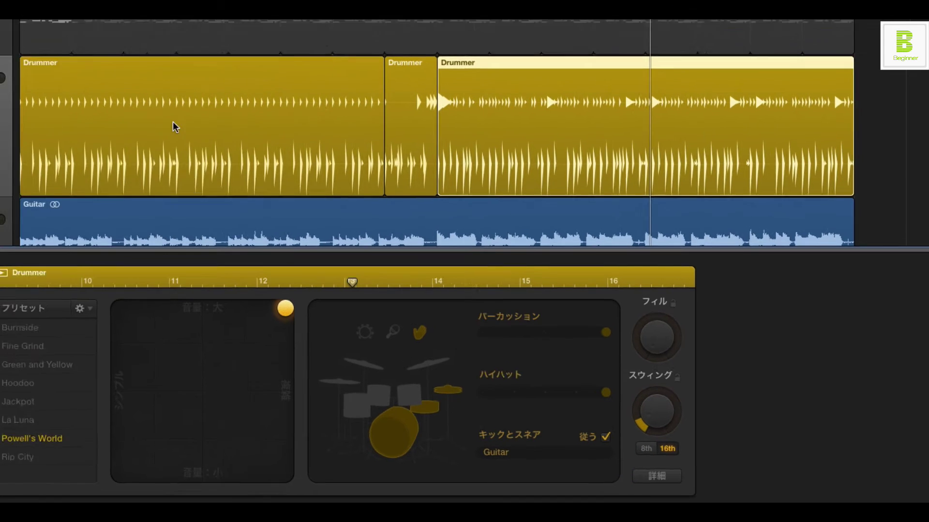
# Keep Guitar as the track that the kick and snare follow in the Drummer region from bar 9, and play the section.
pyautogui.click(107, 255)
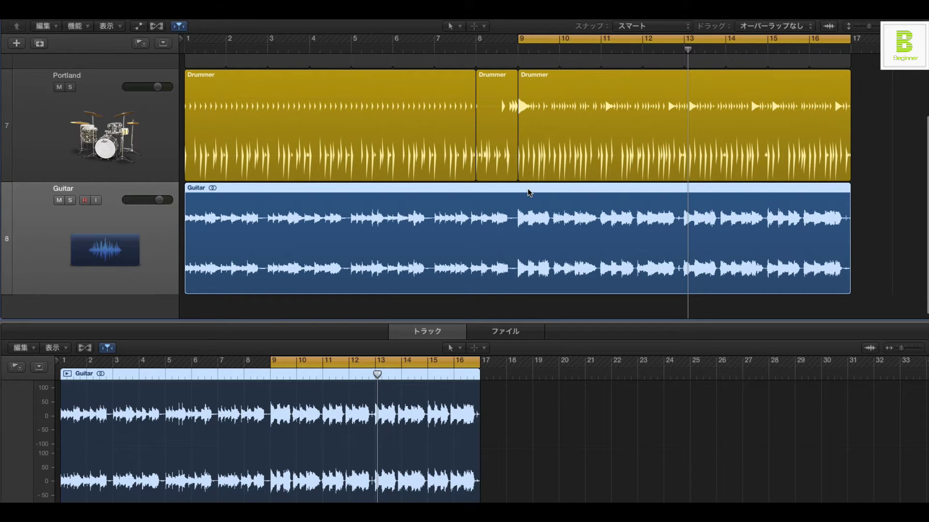
pyautogui.click(625, 81)
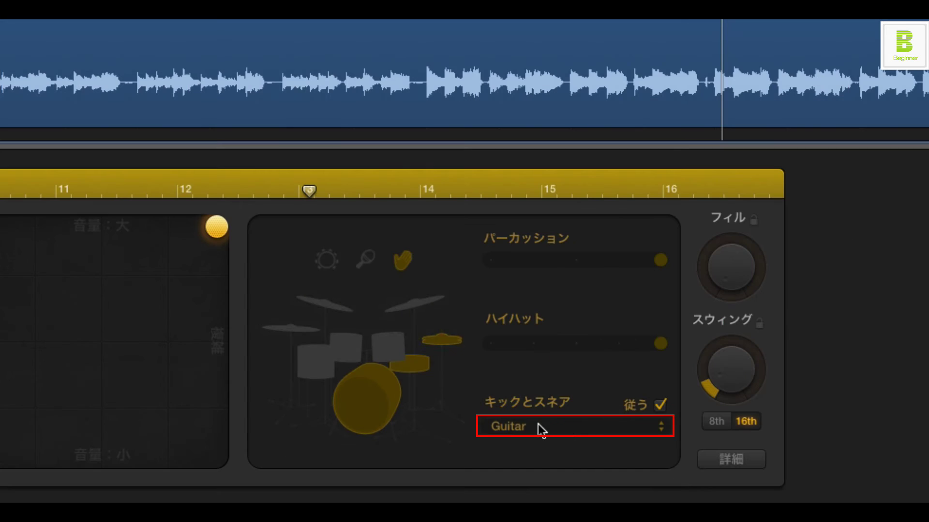
pyautogui.click(578, 467)
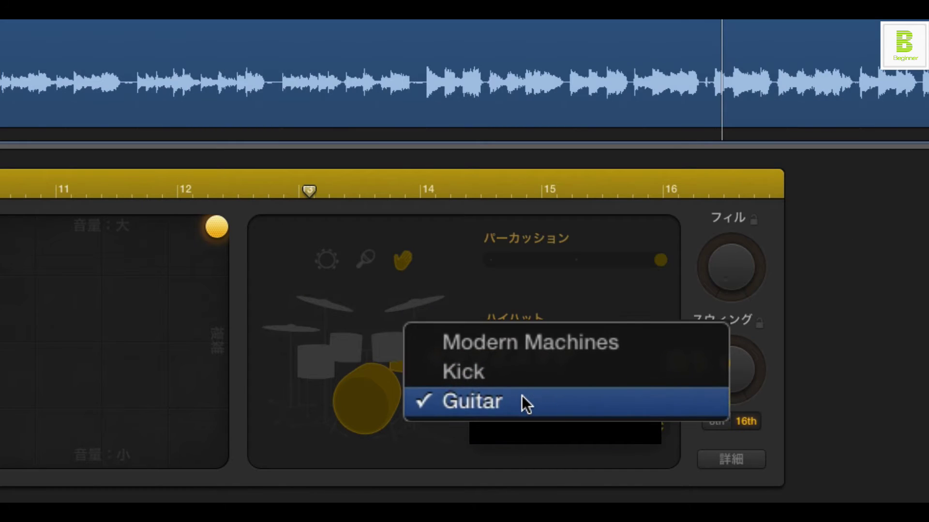
pyautogui.click(510, 426)
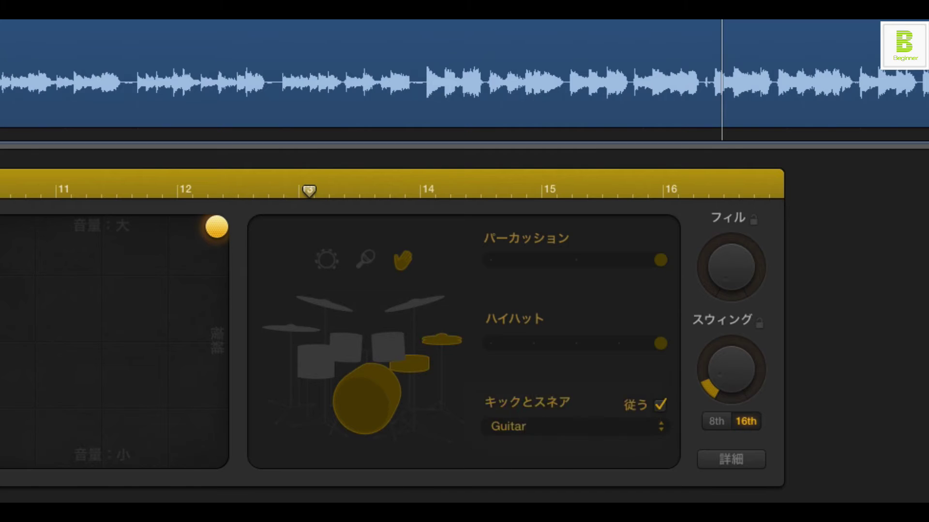
pyautogui.press('space')
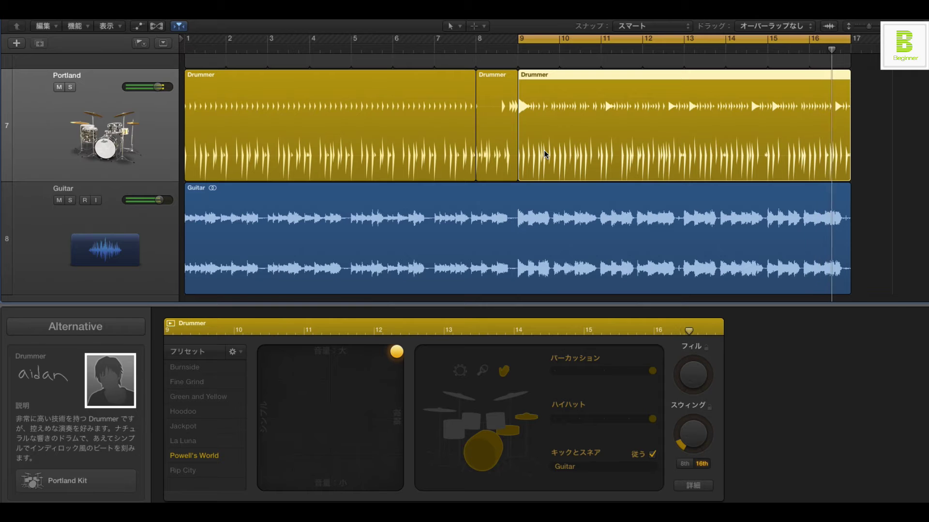
# Show the detail settings of the Drummer region from bar 9, try the feel at pull and push, and play it at pull.
pyautogui.press('space')
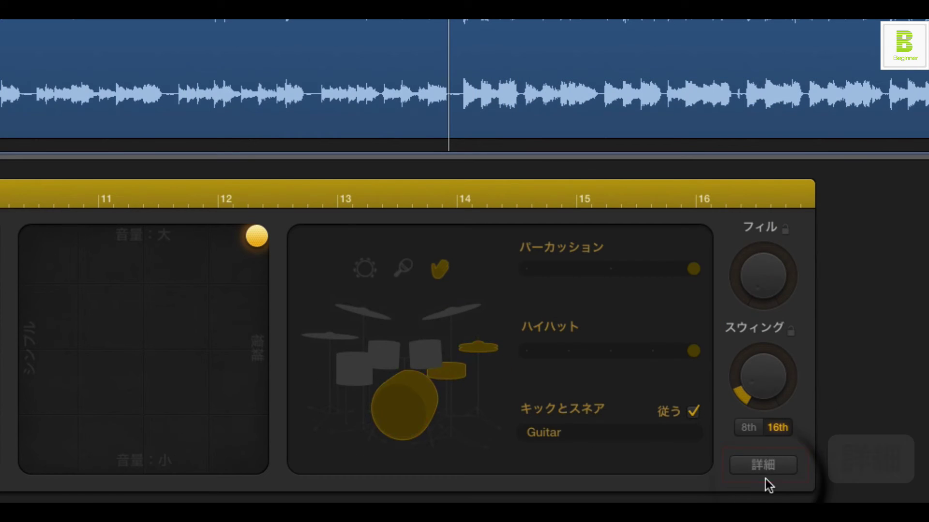
pyautogui.click(699, 487)
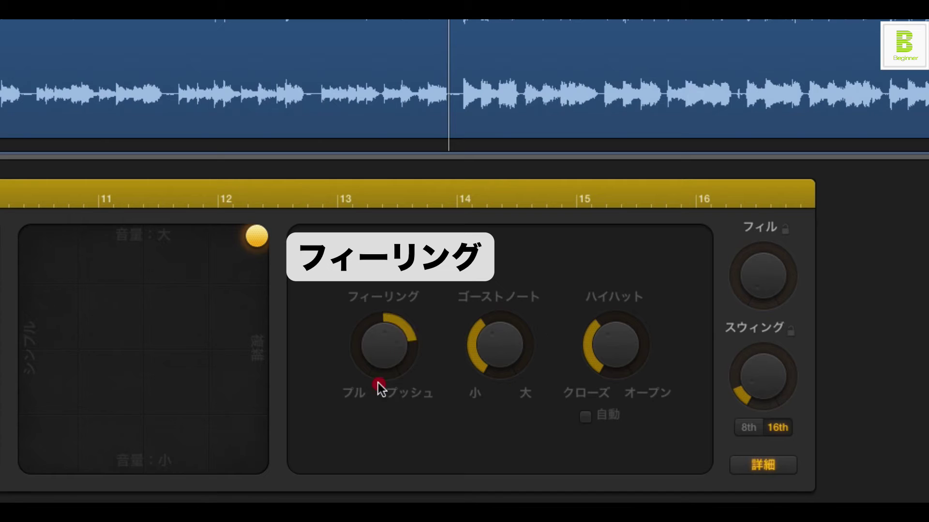
pyautogui.moveTo(378, 383); pyautogui.dragTo(314, 501)
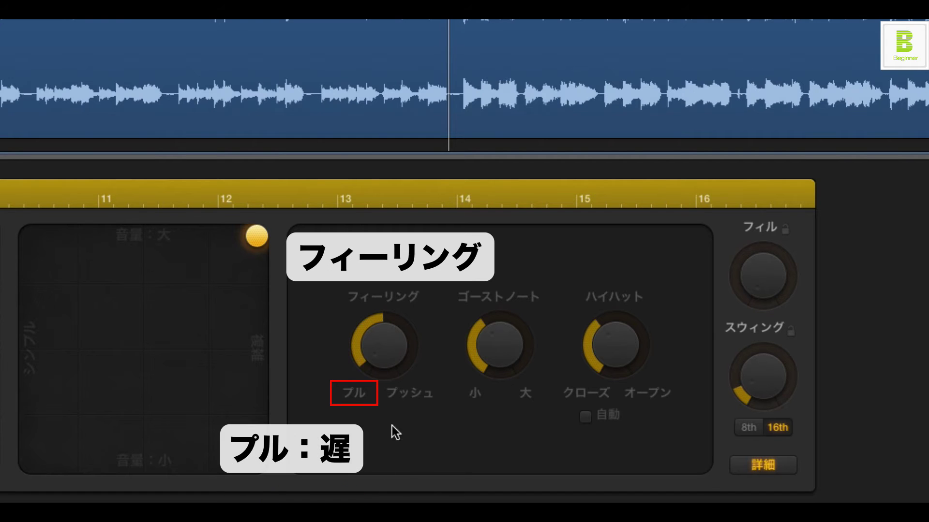
pyautogui.moveTo(395, 343); pyautogui.dragTo(441, 173)
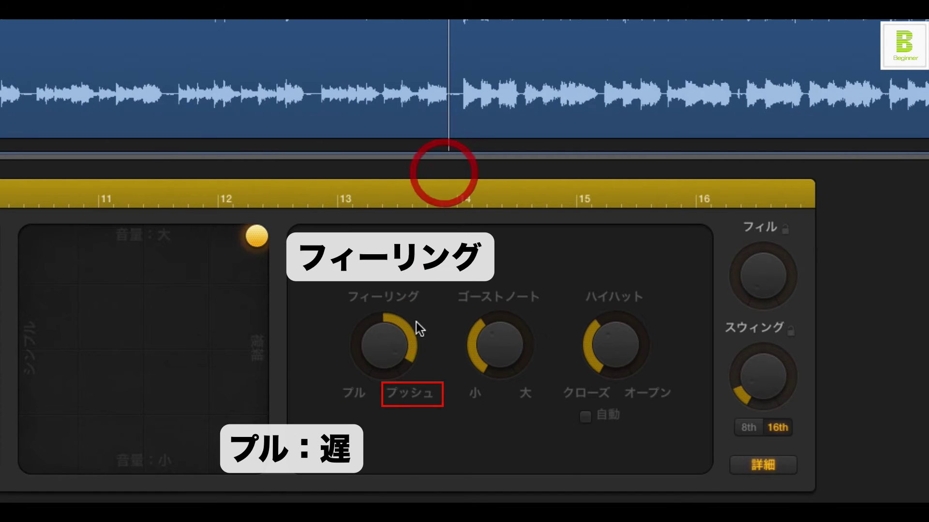
pyautogui.moveTo(389, 337); pyautogui.dragTo(406, 367)
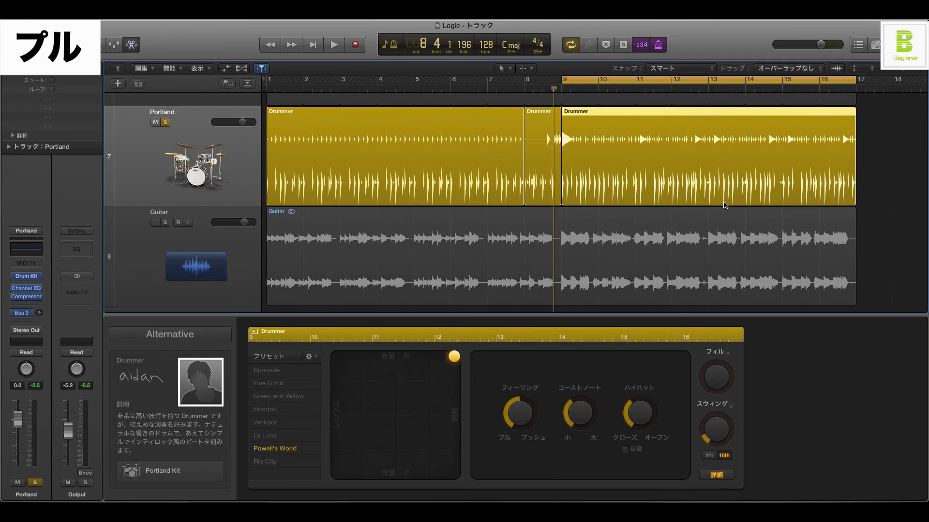
pyautogui.press('space')
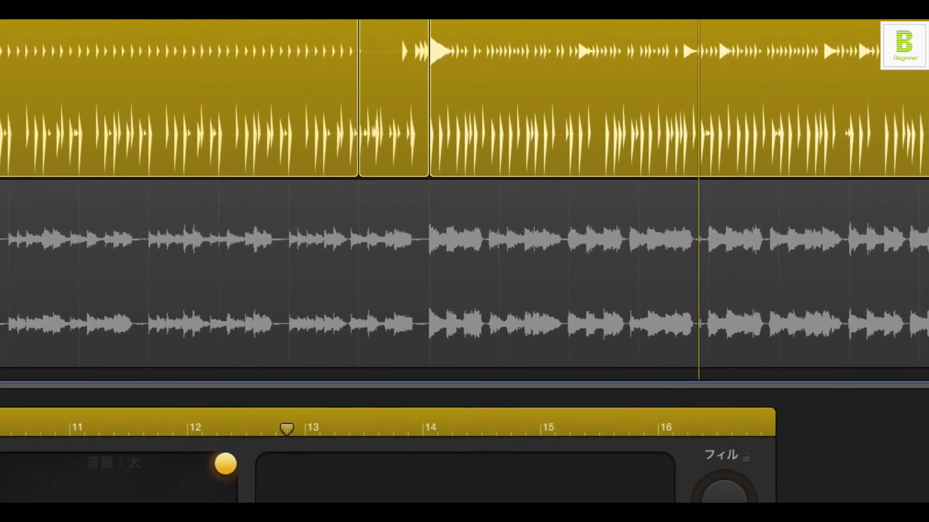
# Try the feel at full push in the Drummer region from bar 9, and settle on a slight push.
pyautogui.moveTo(463, 357); pyautogui.dragTo(512, 67)
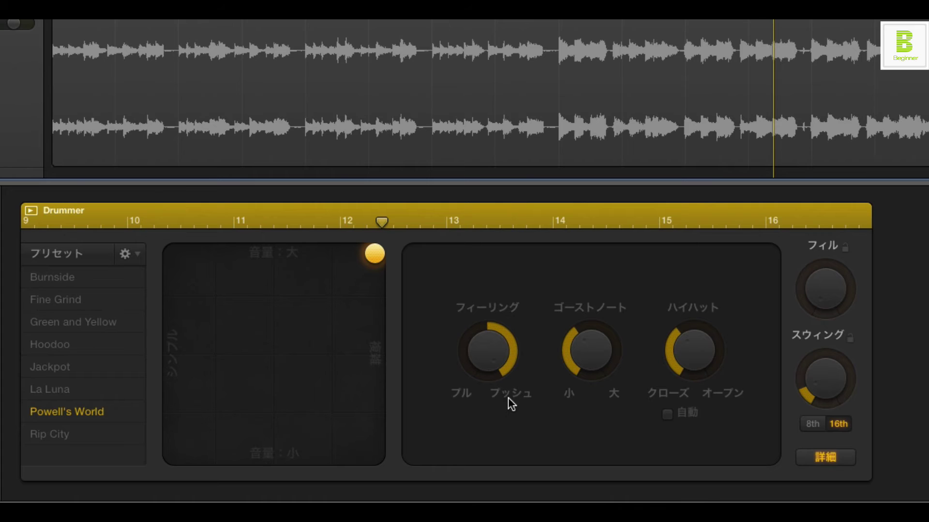
pyautogui.moveTo(509, 365); pyautogui.dragTo(472, 436)
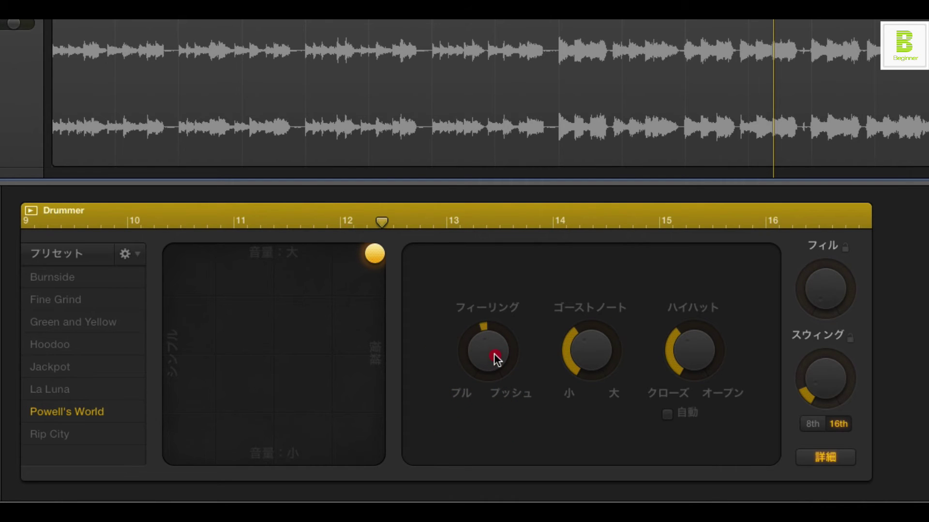
pyautogui.moveTo(495, 349); pyautogui.dragTo(492, 356)
# Compare maximum and minimum ghost notes in the Drummer region from bar 9 by playing both, and settle at about three quarters.
pyautogui.click(588, 388)
pyautogui.moveTo(588, 389); pyautogui.dragTo(605, 358)
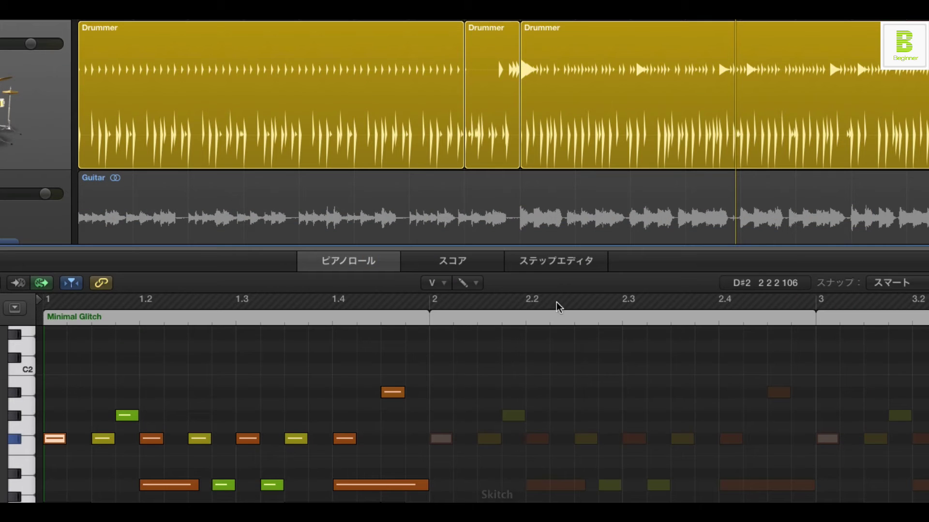
pyautogui.scroll(-2, 377, 399)
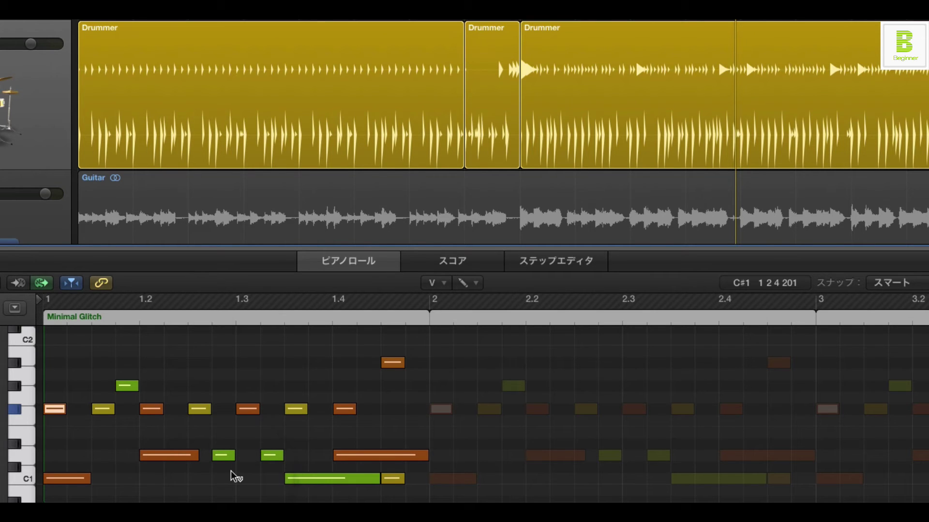
pyautogui.click(558, 40)
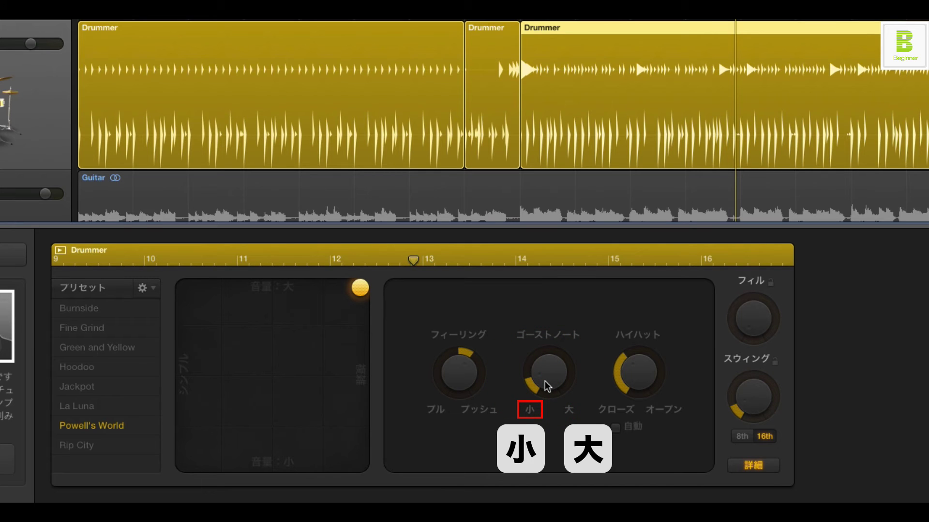
pyautogui.moveTo(545, 381); pyautogui.dragTo(560, 231)
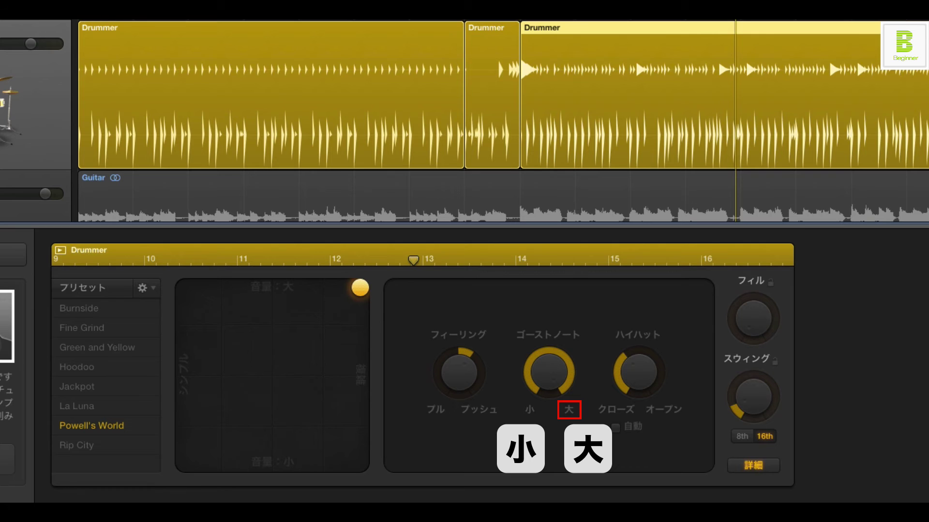
pyautogui.press('space')
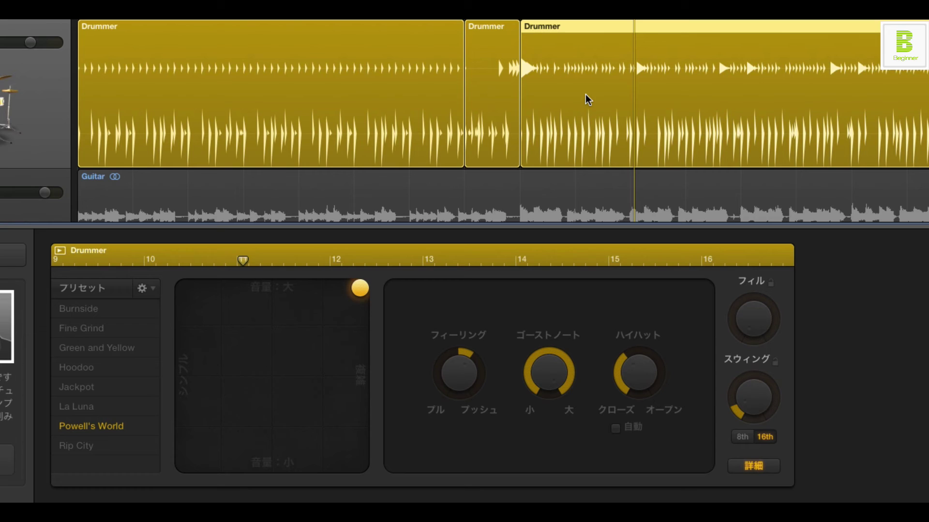
pyautogui.moveTo(556, 380); pyautogui.dragTo(558, 382)
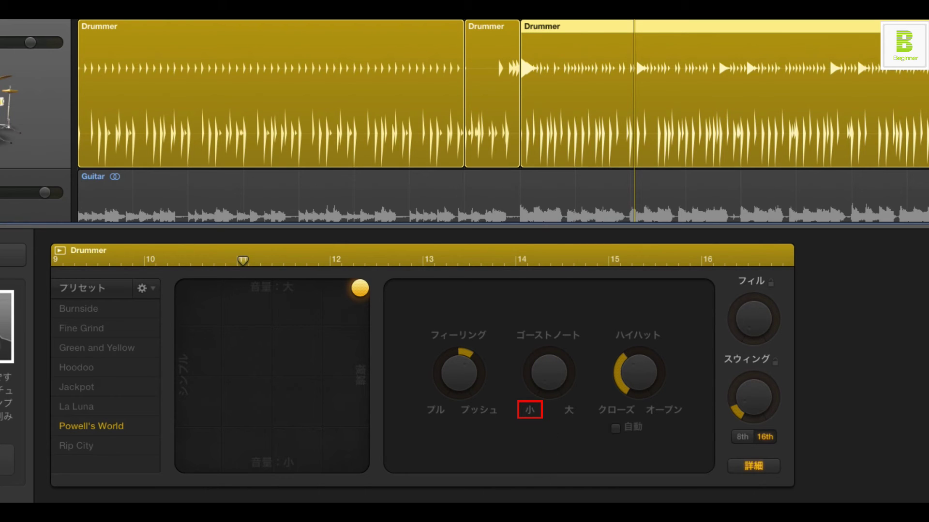
pyautogui.press('space')
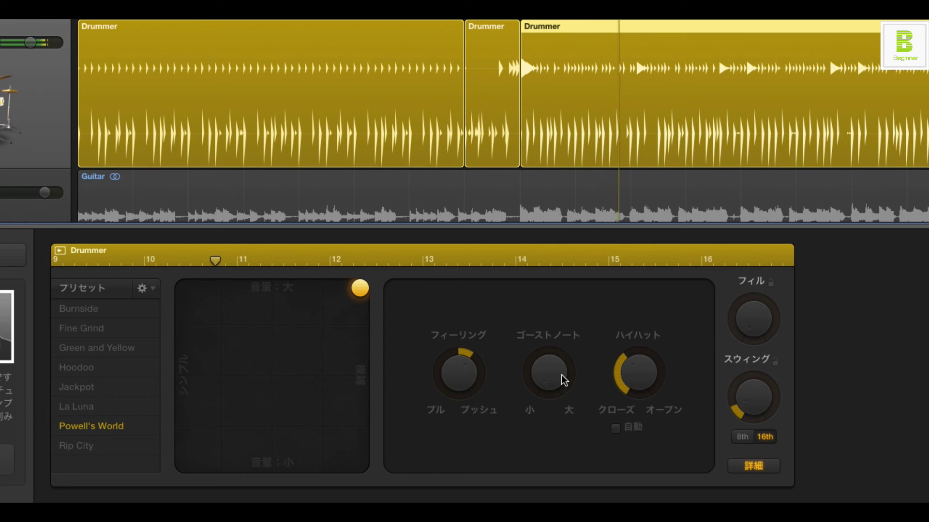
pyautogui.press('space')
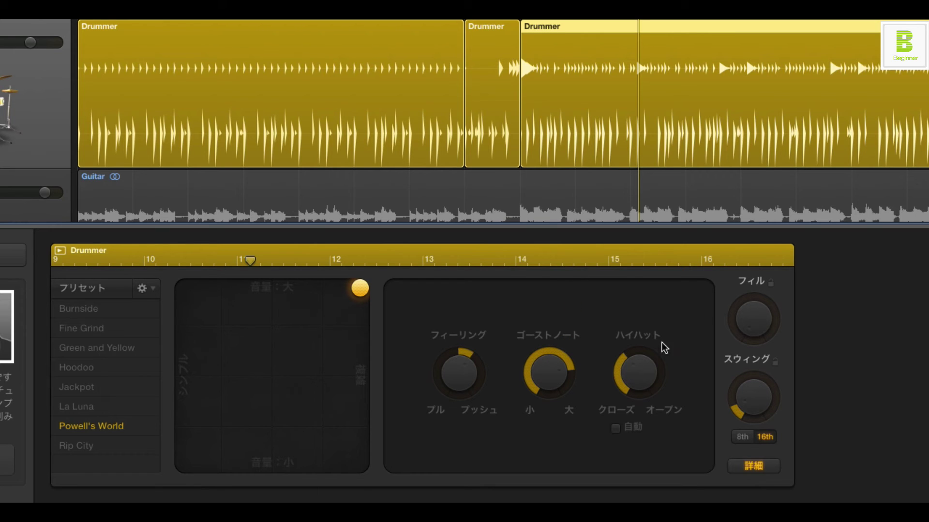
# Try the hi-hat closed in the Drummer region from bar 9, set it fully open and play the section.
pyautogui.moveTo(631, 352); pyautogui.dragTo(649, 322)
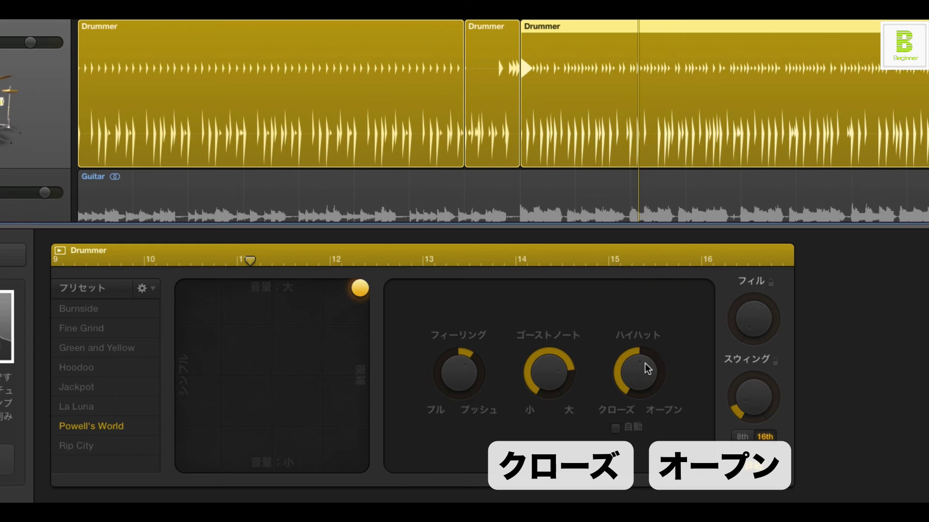
pyautogui.moveTo(645, 365); pyautogui.dragTo(639, 412)
pyautogui.moveTo(661, 331); pyautogui.dragTo(670, 290)
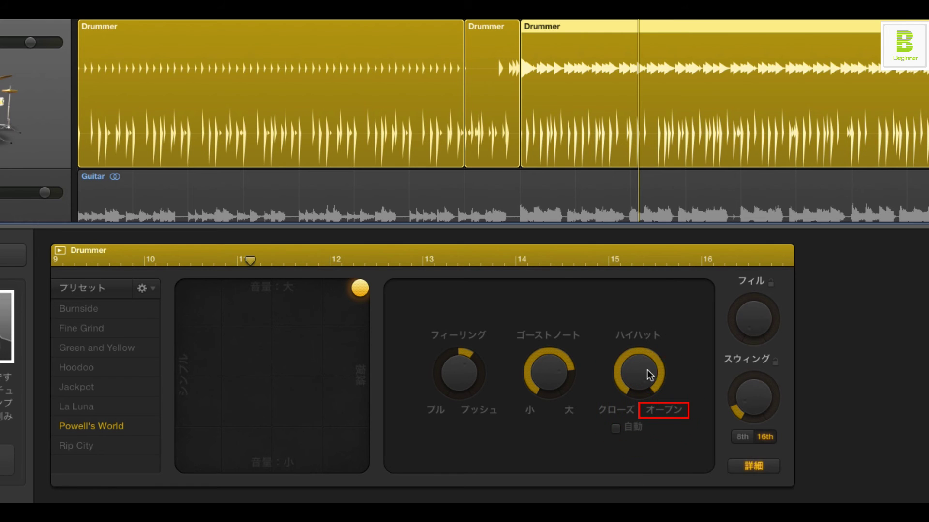
pyautogui.press('space')
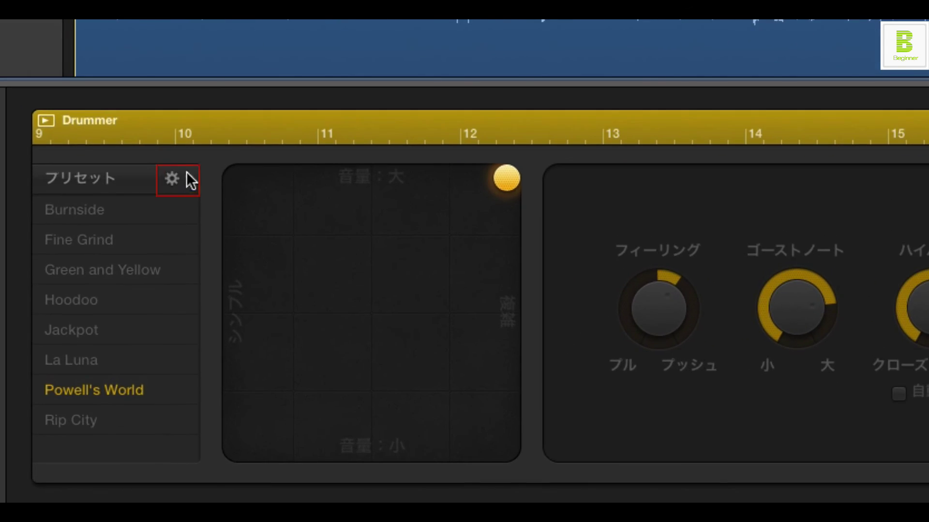
# Save the current Drummer settings as a preset named My Drums and apply that preset to the region from bar 9.
pyautogui.click(185, 184)
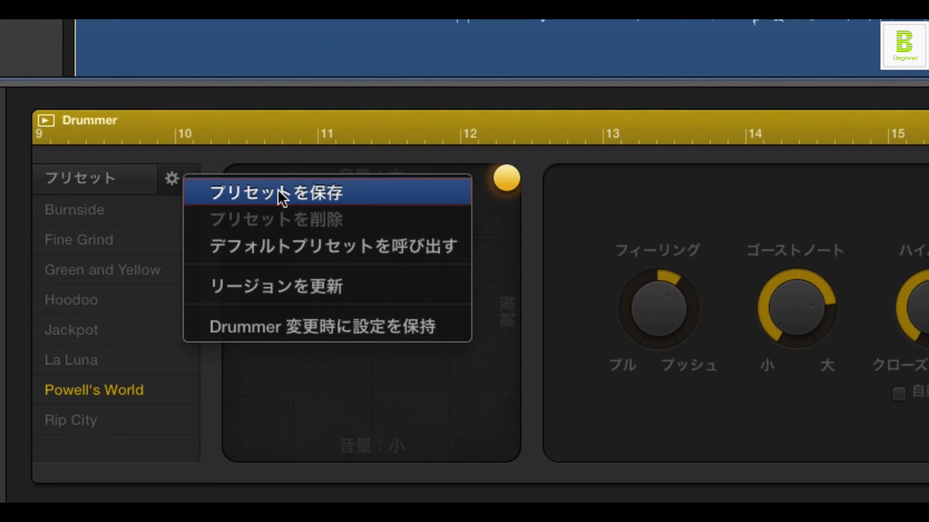
pyautogui.click(283, 194)
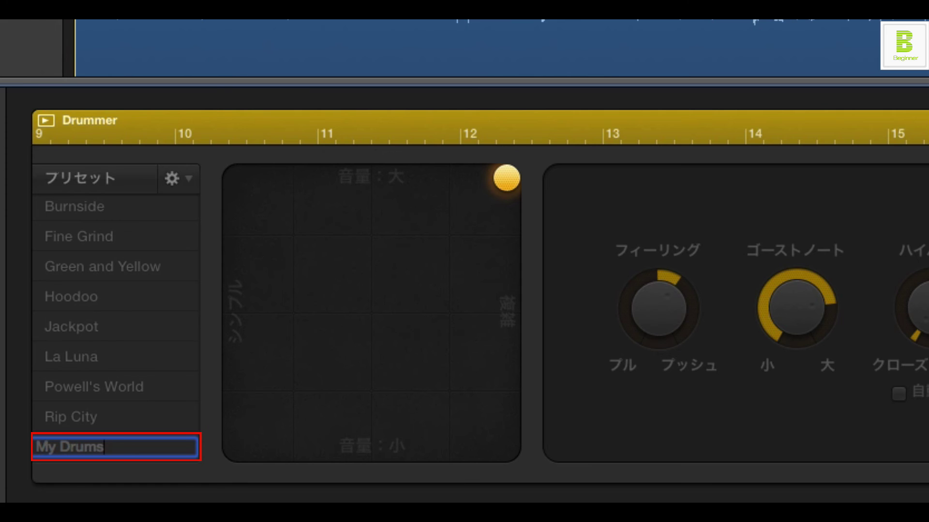
pyautogui.press('Return')
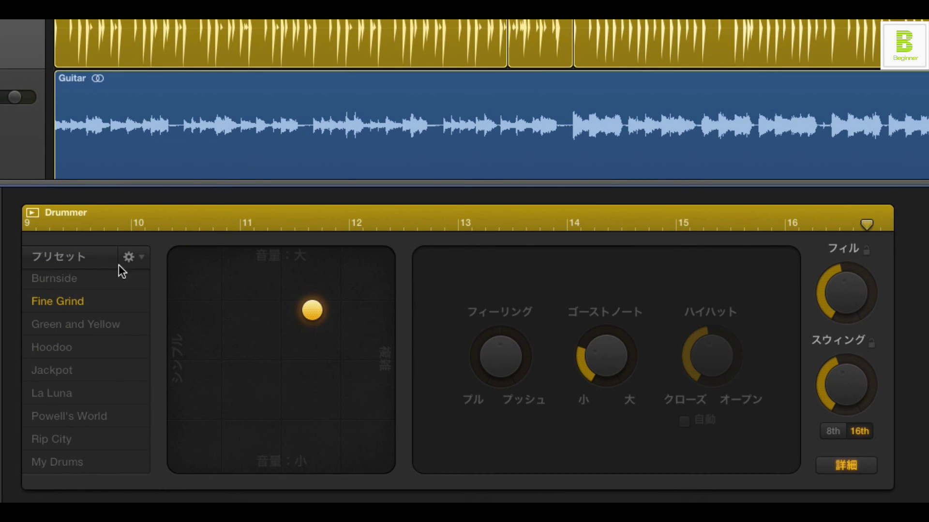
pyautogui.click(94, 459)
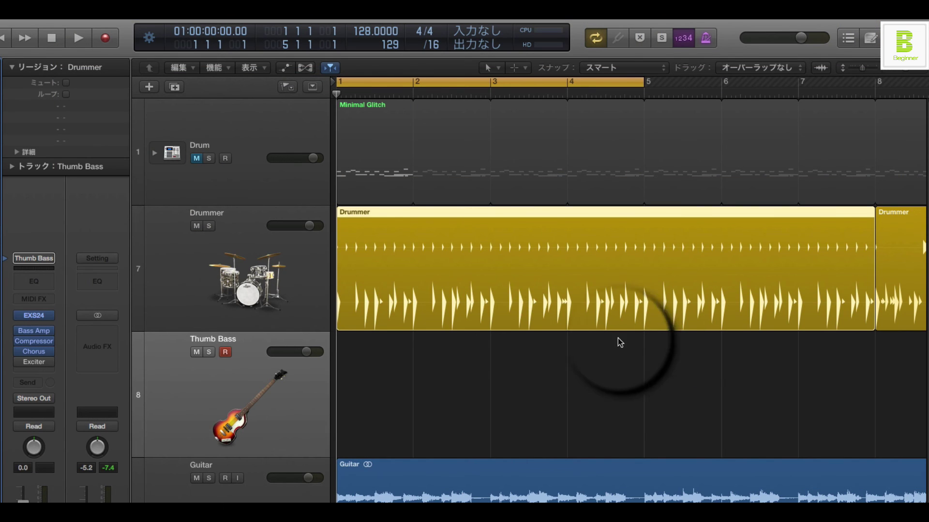
# Convert the first Drummer region, starting at bar 1, to a MIDI region.
pyautogui.rightClick(510, 254)
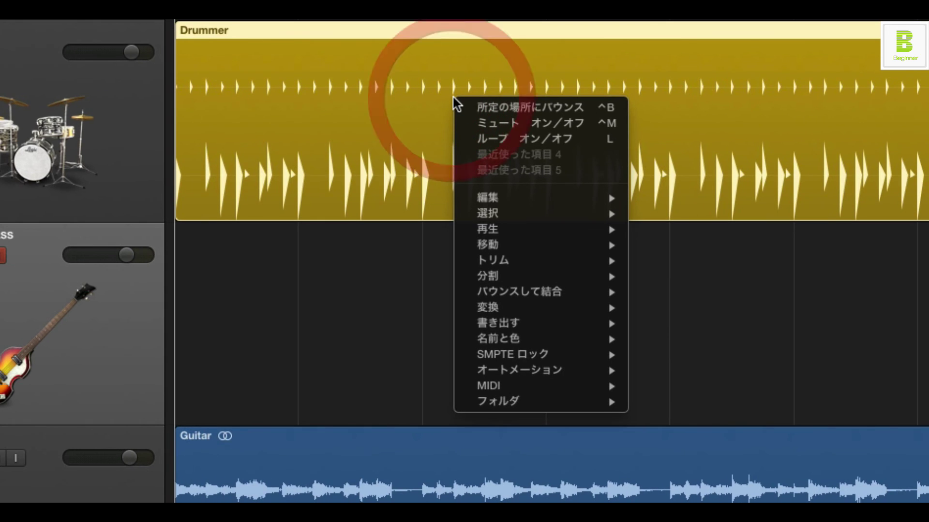
pyautogui.moveTo(499, 307)
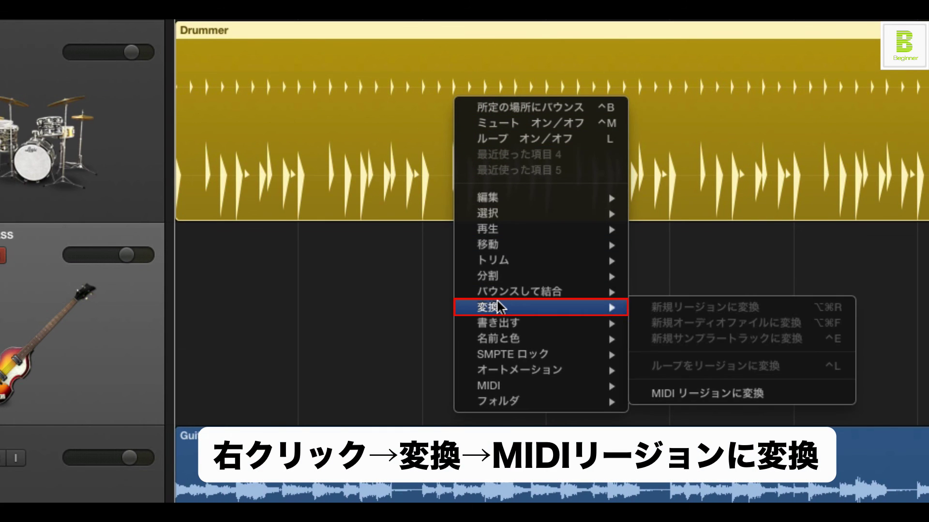
pyautogui.click(691, 393)
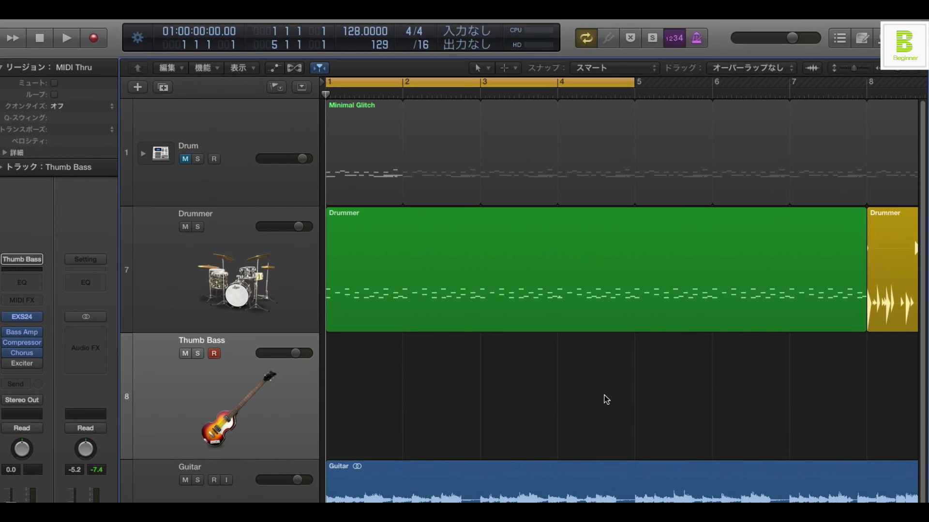
# Open the converted drum region in the piano roll and add a C1 note directly after the first kick.
pyautogui.click(817, 261)
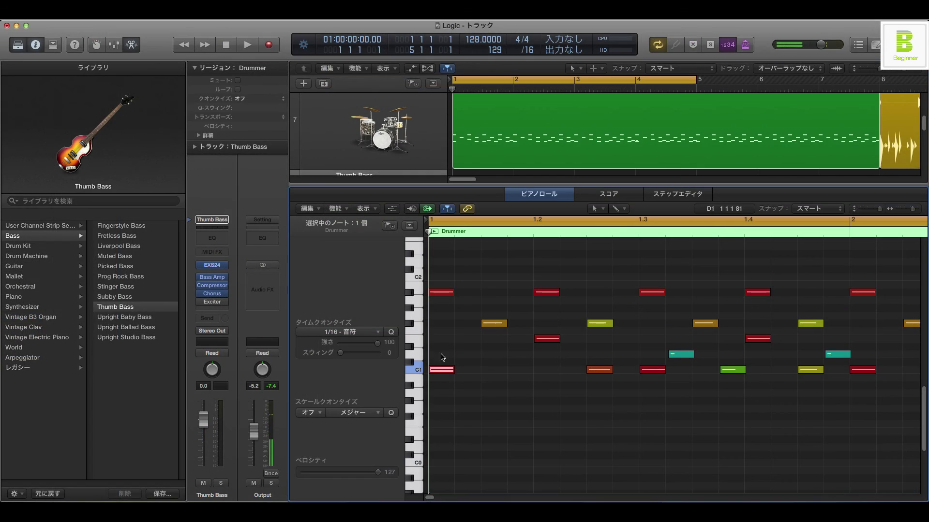
pyautogui.click(462, 372)
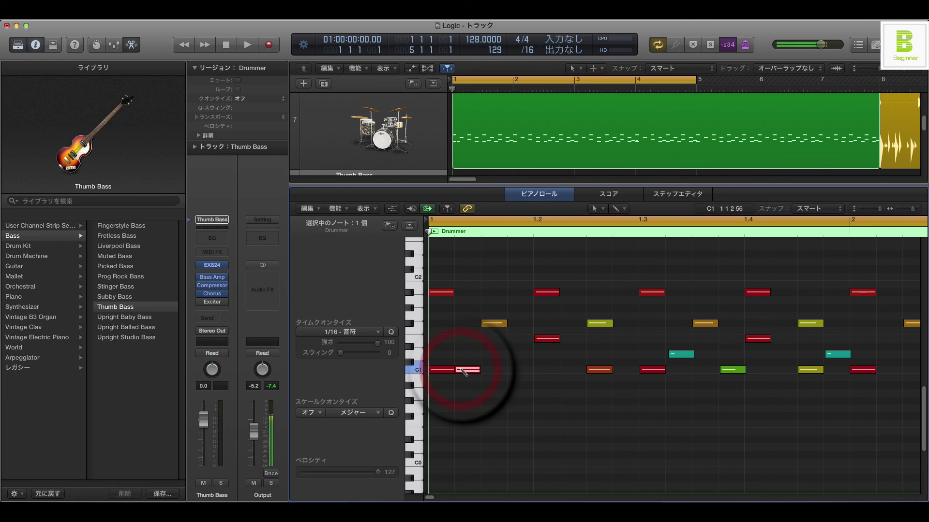
pyautogui.click(544, 340)
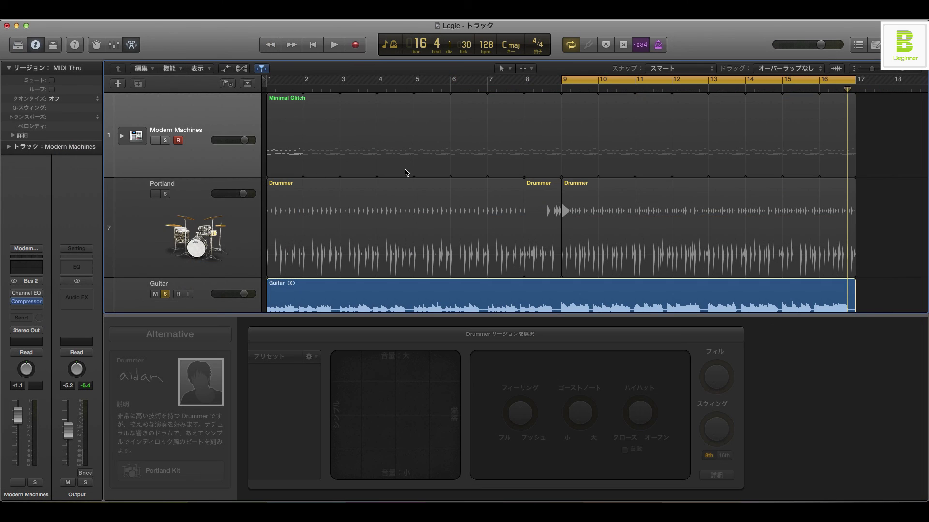
# Solo the Modern Machines and Portland tracks in turn alongside the soloed Guitar, turning each solo off again.
pyautogui.click(165, 141)
pyautogui.click(165, 140)
pyautogui.click(165, 194)
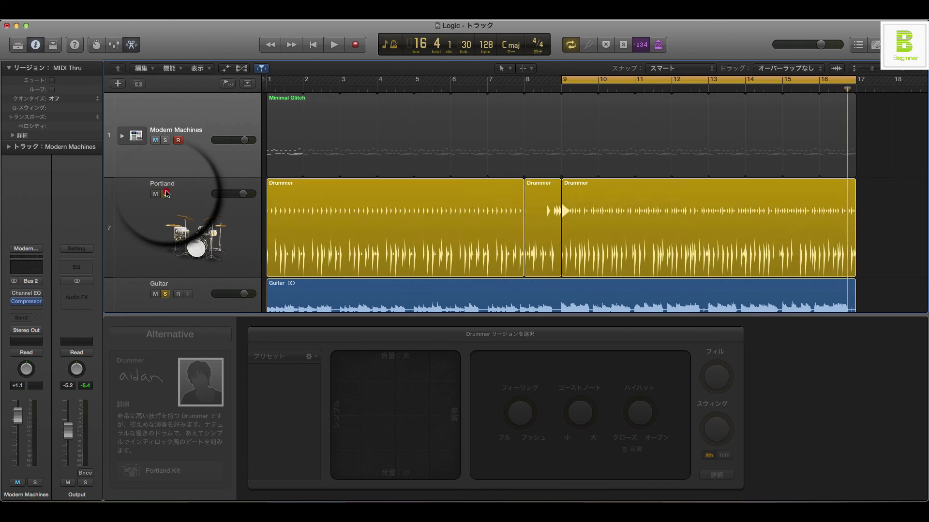
pyautogui.click(165, 194)
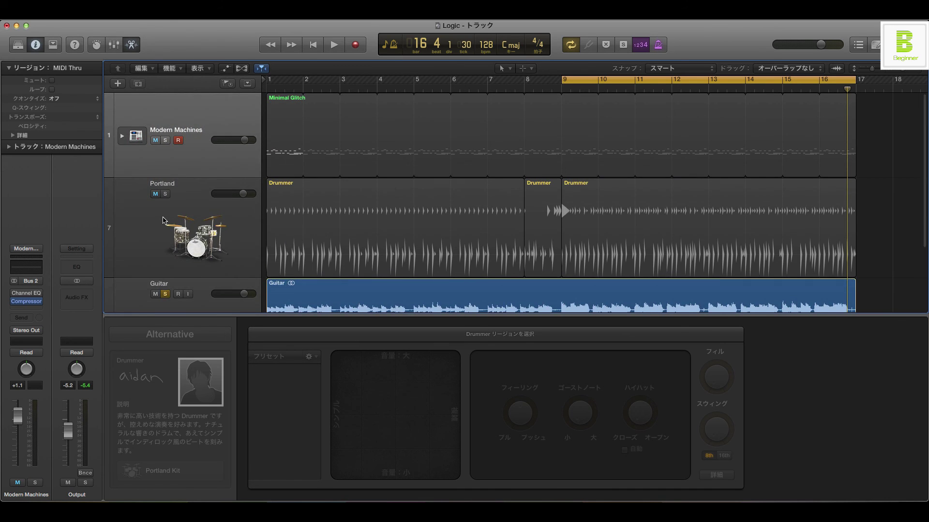